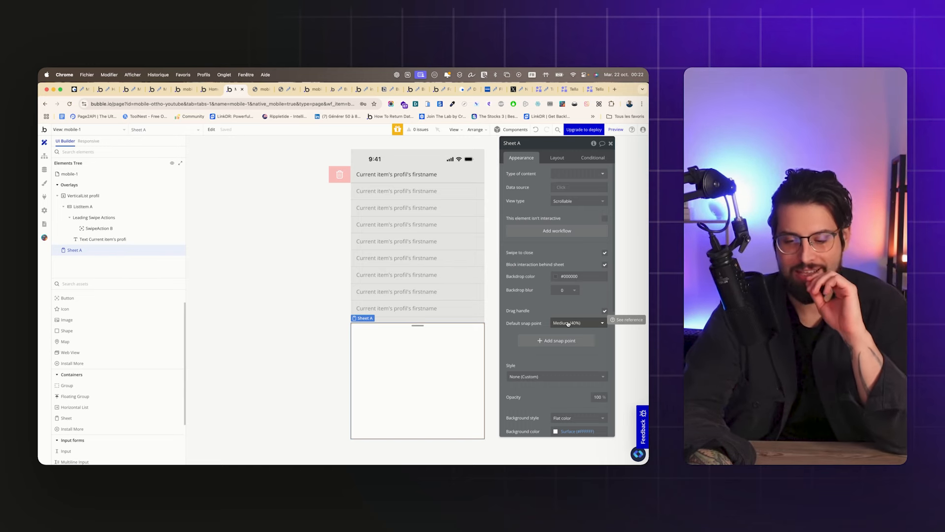
# Set the default snap point of Sheet A to 20%.
pyautogui.click(569, 323)
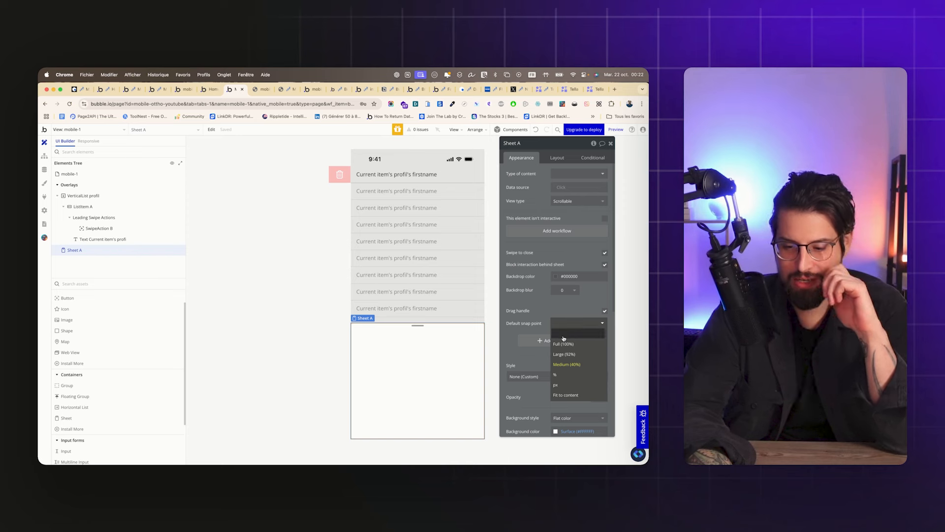
pyautogui.click(561, 376)
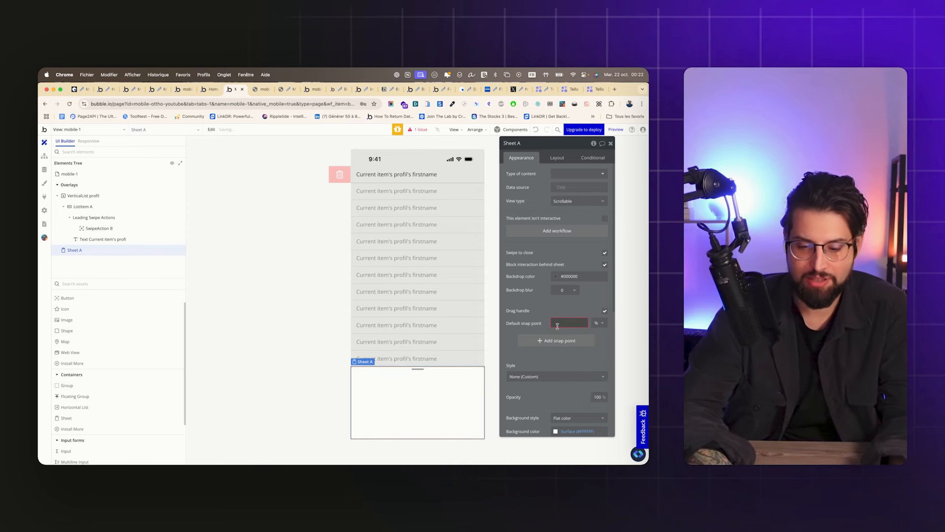
pyautogui.write('10')
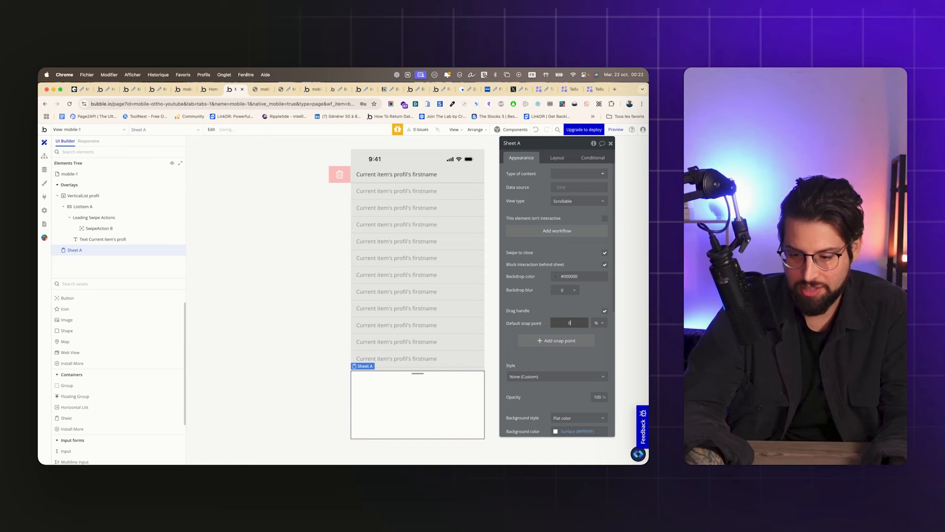
pyautogui.write('20')
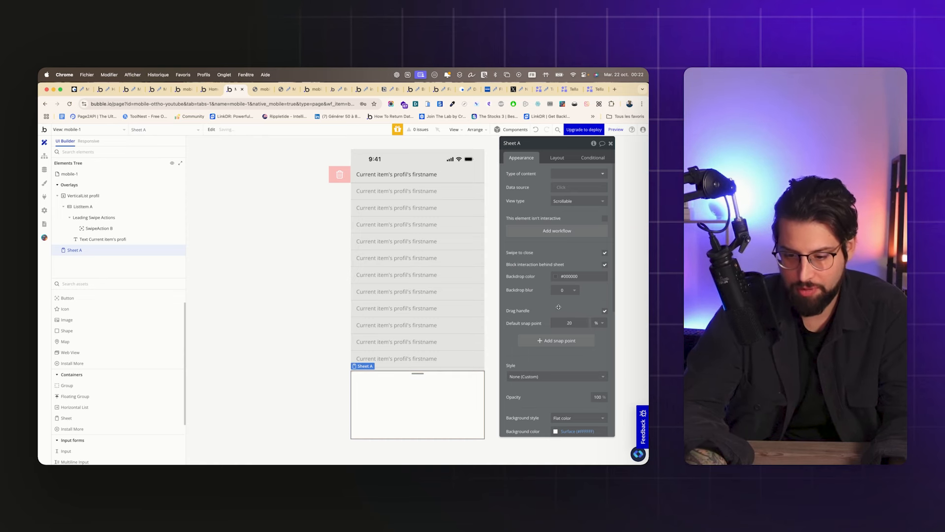
# Add two more snap points to Sheet A, one at 50% and one at Full (100%).
pyautogui.click(550, 340)
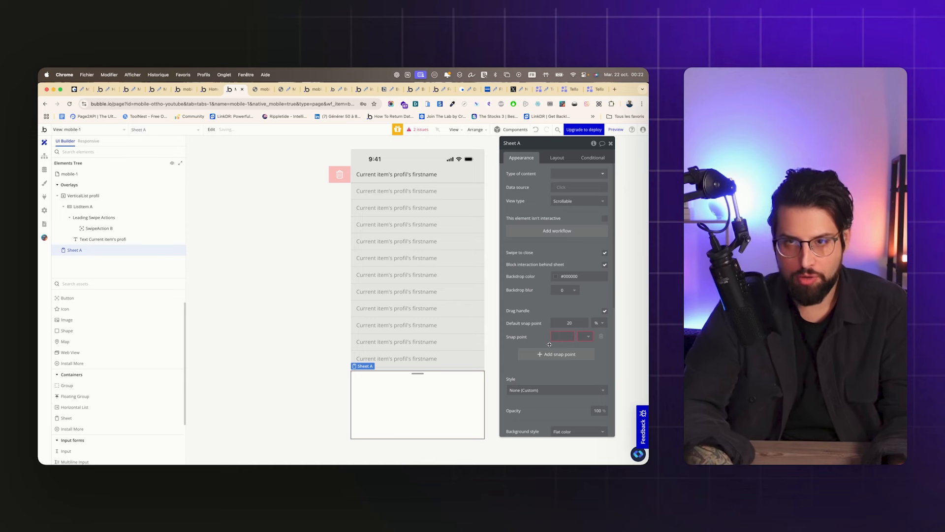
pyautogui.click(554, 339)
pyautogui.write('50')
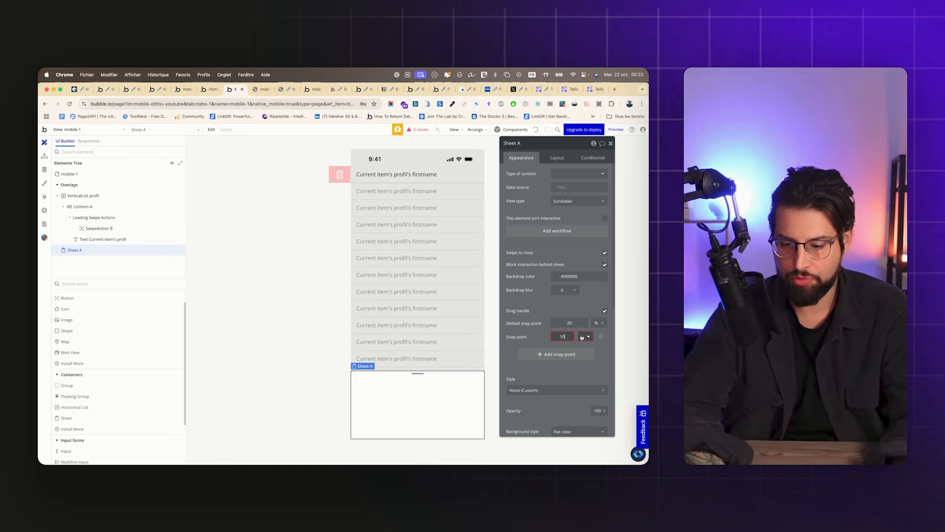
pyautogui.click(553, 353)
pyautogui.click(585, 350)
pyautogui.click(596, 357)
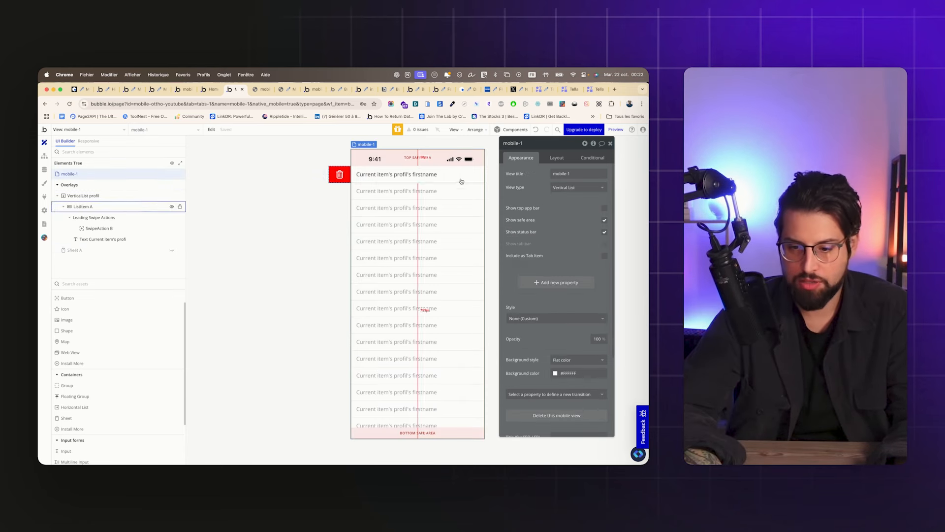
pyautogui.click(460, 181)
pyautogui.click(602, 172)
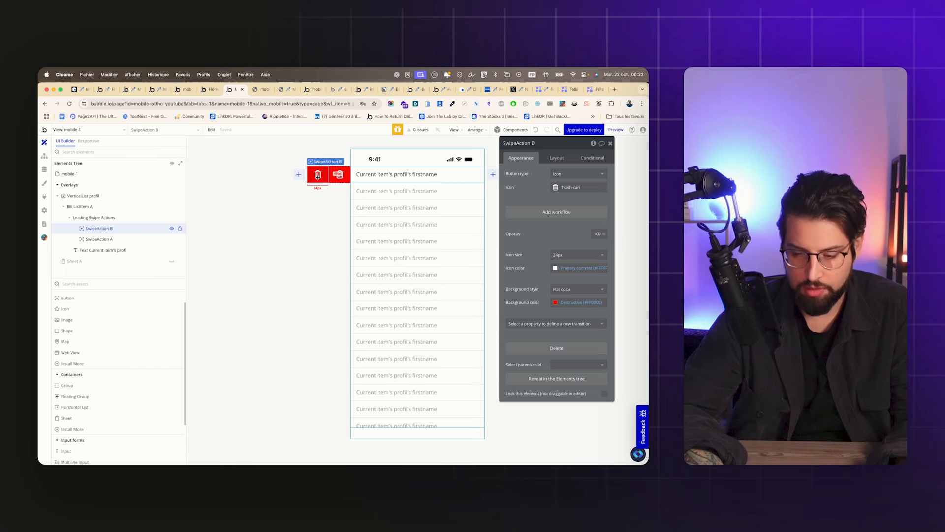
pyautogui.press('Delete')
# Add a trailing swipe action to ListItem A and try to give it a pen icon.
pyautogui.doubleClick(477, 179)
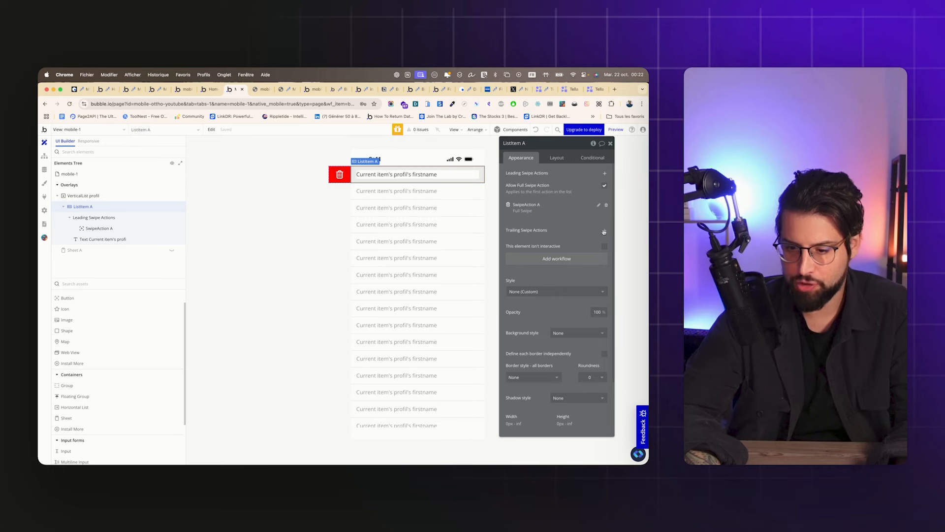
pyautogui.click(604, 232)
pyautogui.click(436, 174)
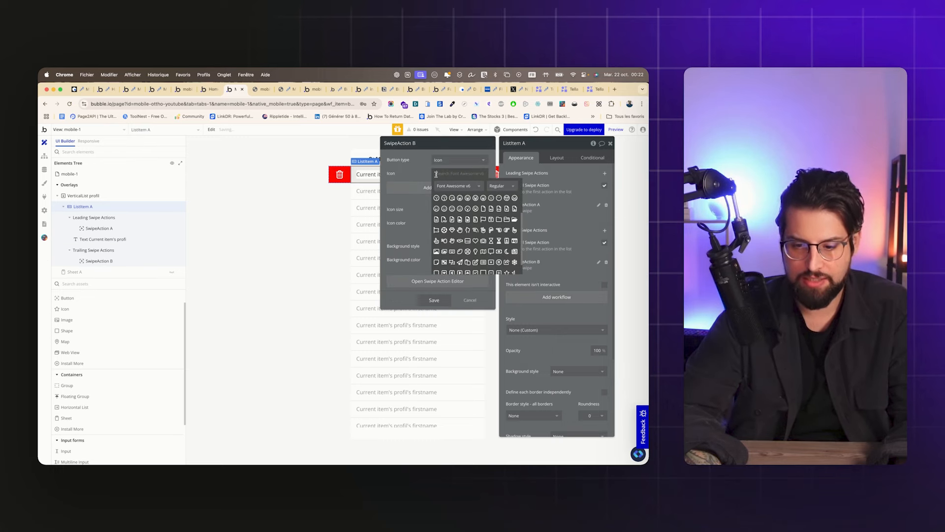
pyautogui.write('pen')
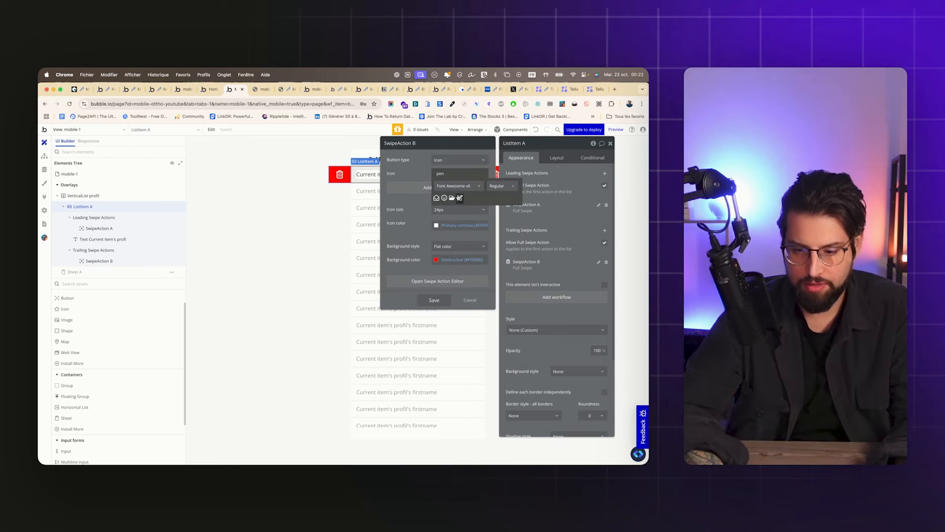
pyautogui.click(459, 198)
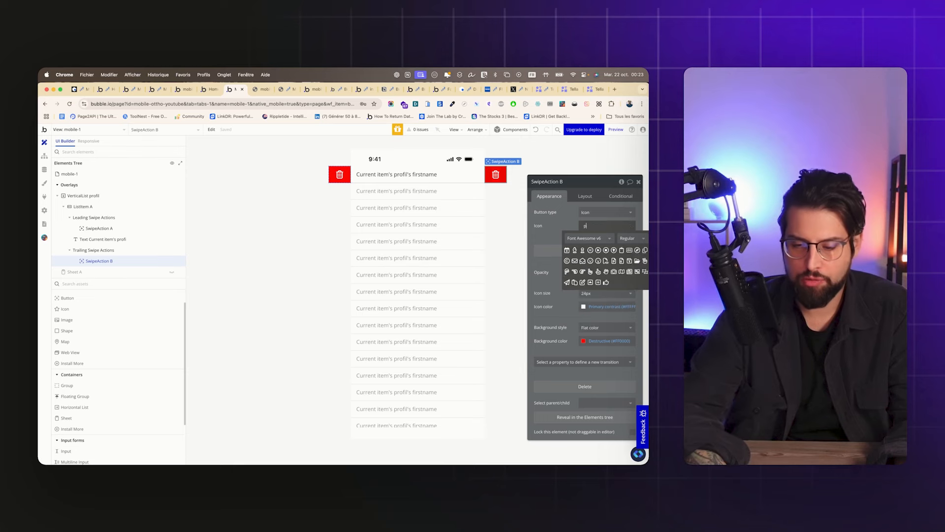
# Set the trailing swipe action's icon to Pen-to-square and its background color to the green Success color.
pyautogui.write('pen')
pyautogui.click(591, 250)
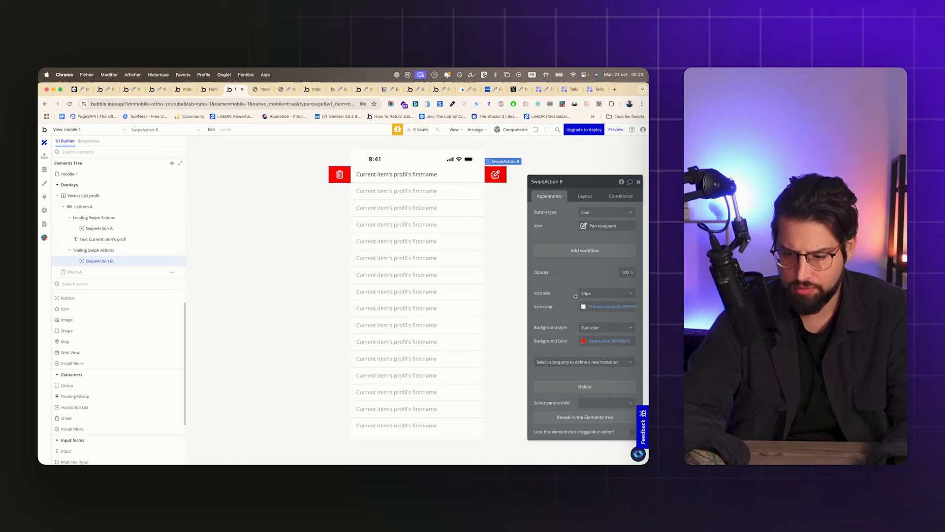
pyautogui.click(584, 342)
pyautogui.click(626, 432)
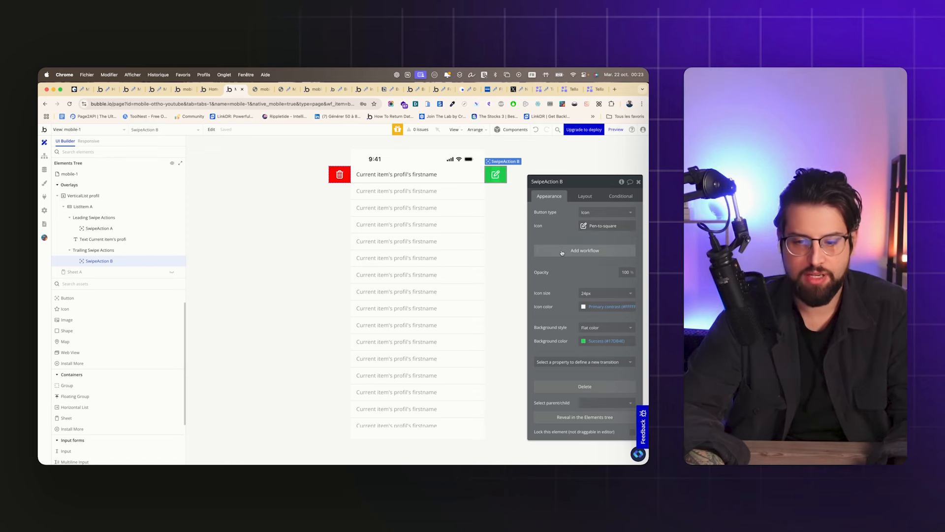
# Create a workflow that shows Sheet A when the trailing swipe action is tapped.
pyautogui.click(561, 251)
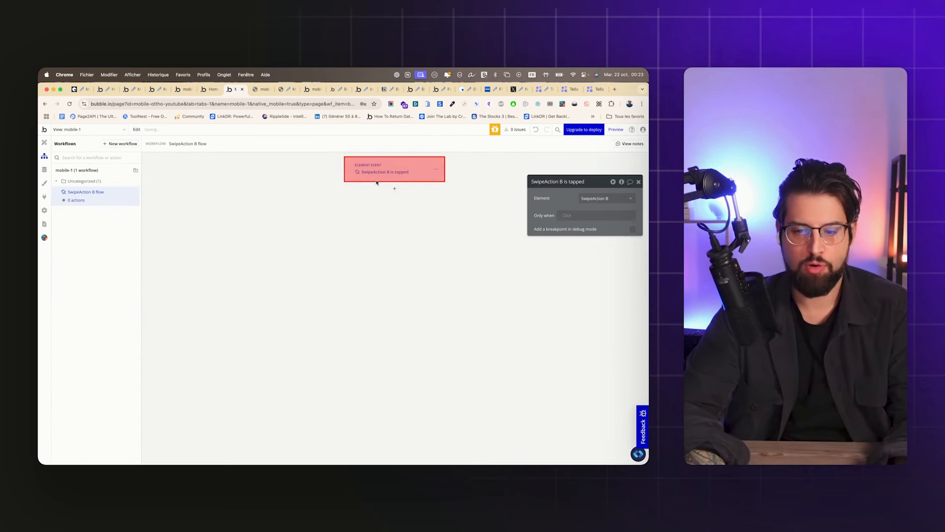
pyautogui.click(393, 189)
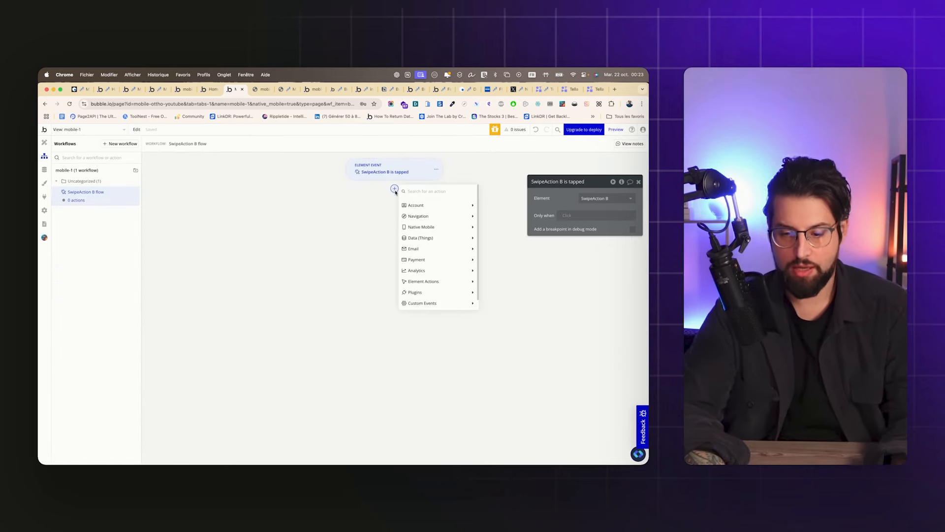
pyautogui.moveTo(421, 284)
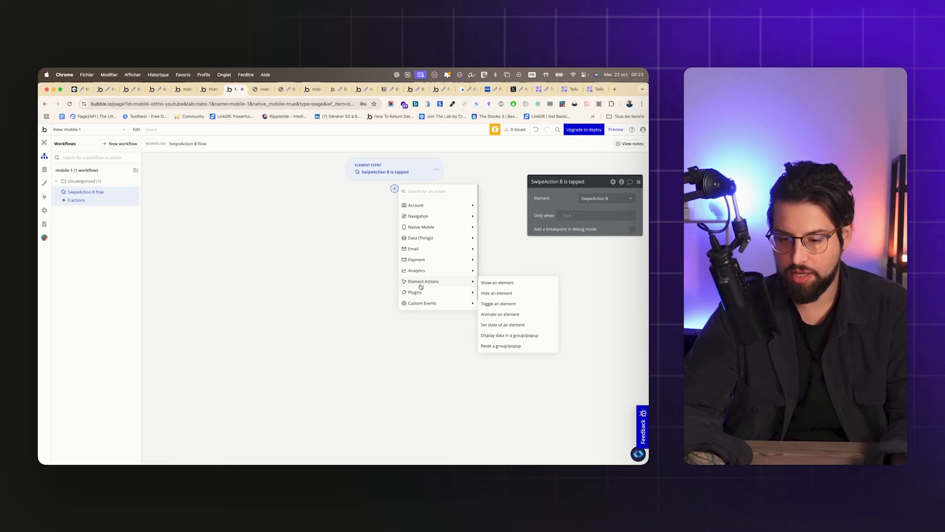
pyautogui.click(501, 283)
pyautogui.click(589, 198)
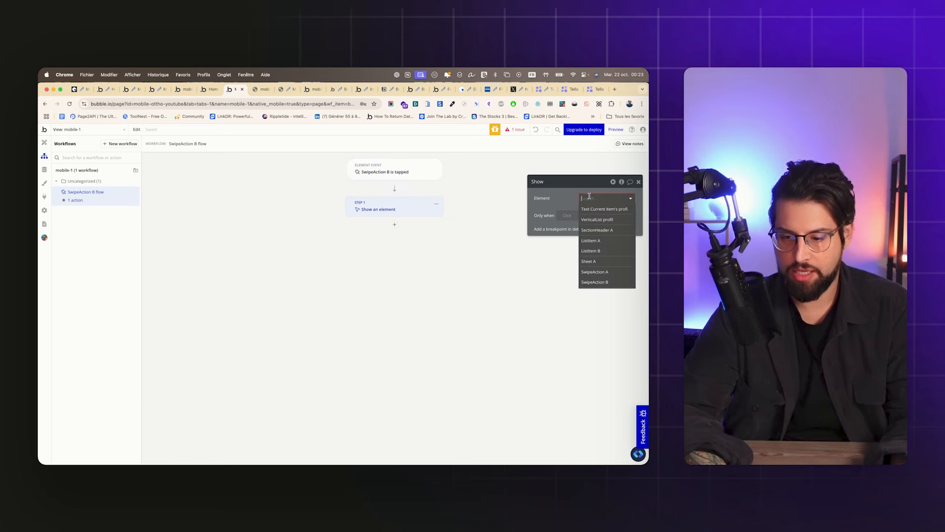
pyautogui.click(598, 261)
# Test the sheet in the mobile preview: open it from a list row, pull it through its snap points and close it.
pyautogui.click(260, 89)
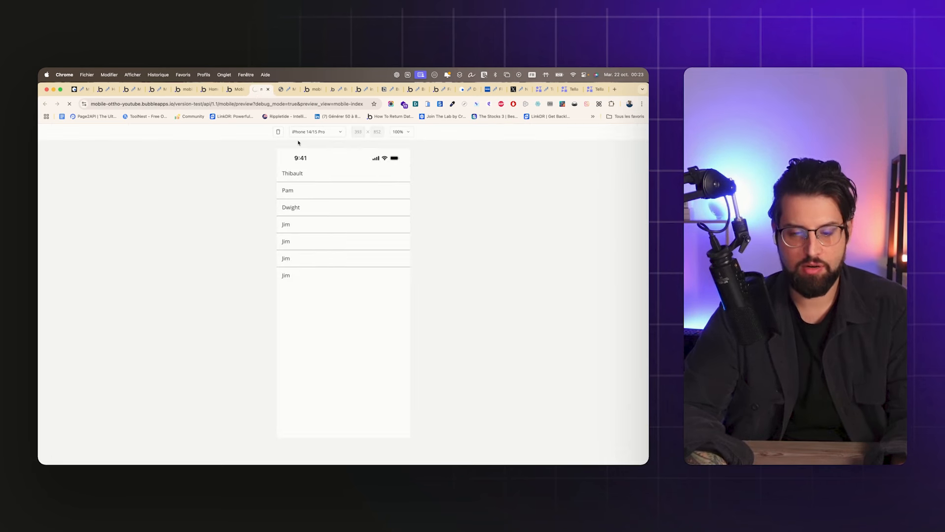
pyautogui.click(395, 226)
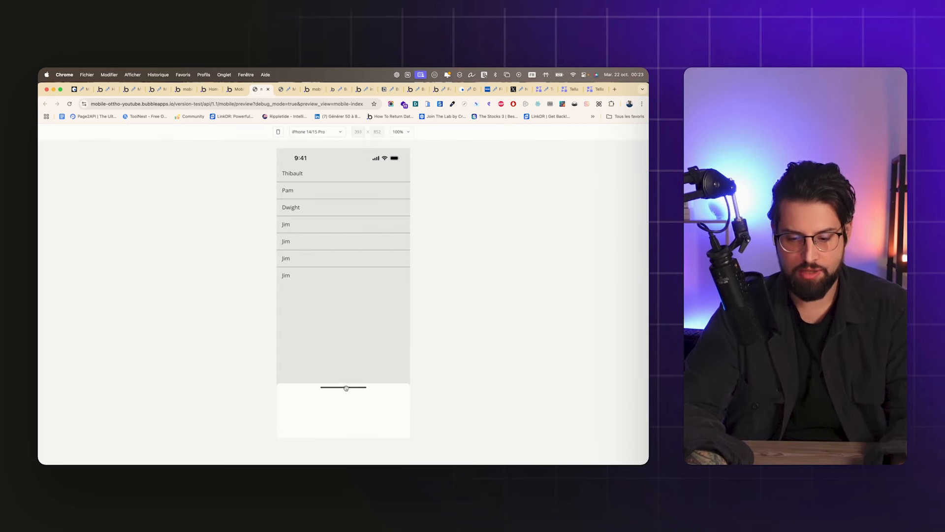
pyautogui.moveTo(346, 387); pyautogui.dragTo(348, 343)
pyautogui.moveTo(347, 385); pyautogui.dragTo(347, 367)
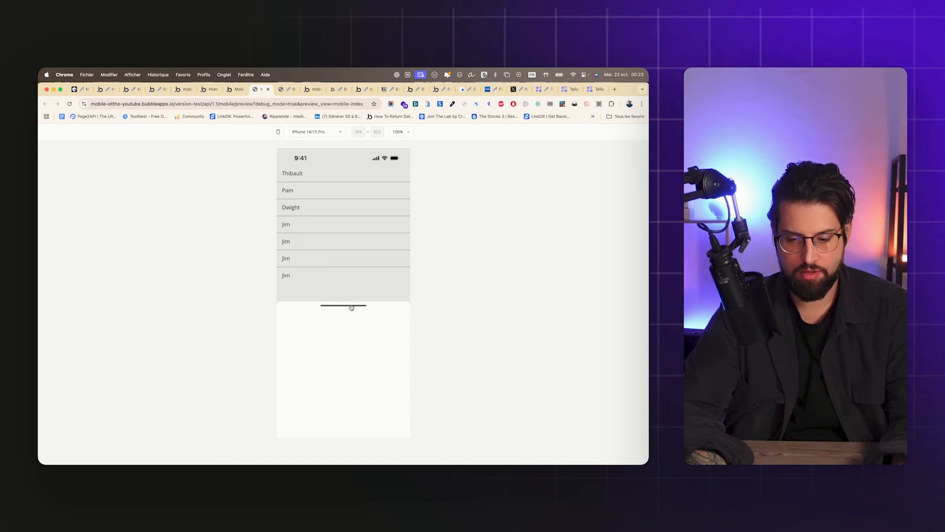
pyautogui.moveTo(351, 307); pyautogui.dragTo(352, 216)
pyautogui.moveTo(350, 169); pyautogui.dragTo(351, 190)
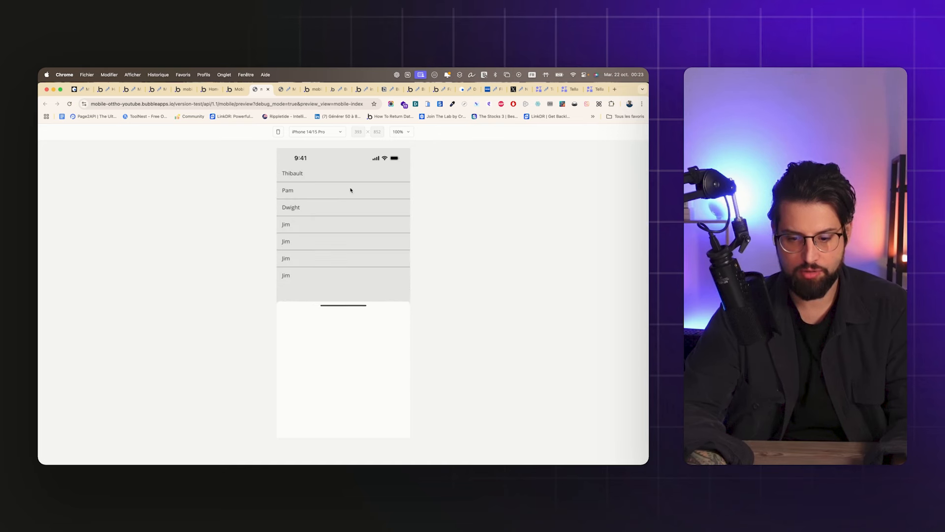
pyautogui.moveTo(351, 302); pyautogui.dragTo(350, 329)
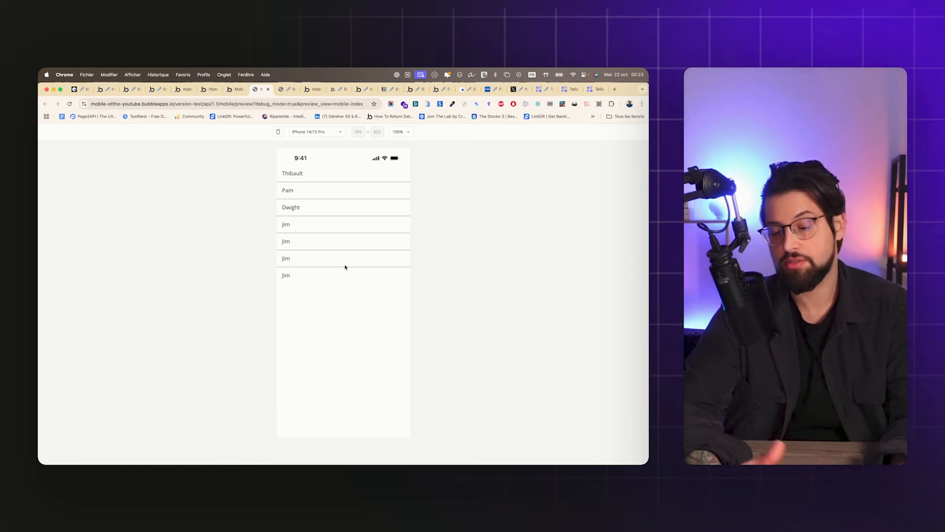
# Return to the mobile view's design in the editor, reveal Sheet A and review its view type options.
pyautogui.click(231, 90)
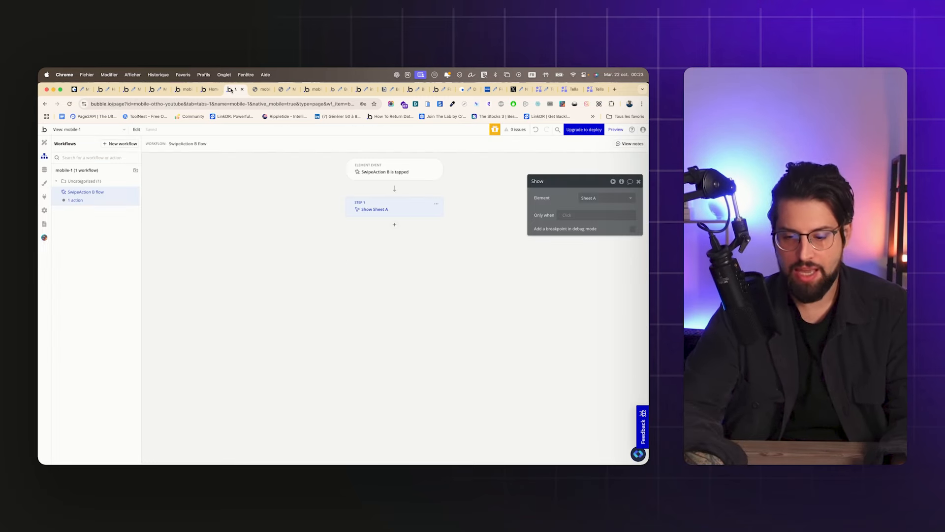
pyautogui.click(43, 143)
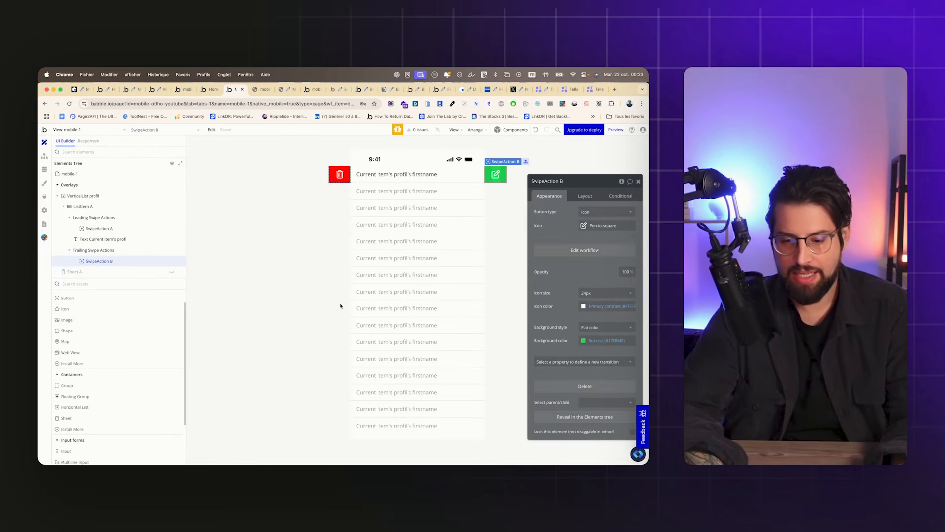
pyautogui.click(171, 273)
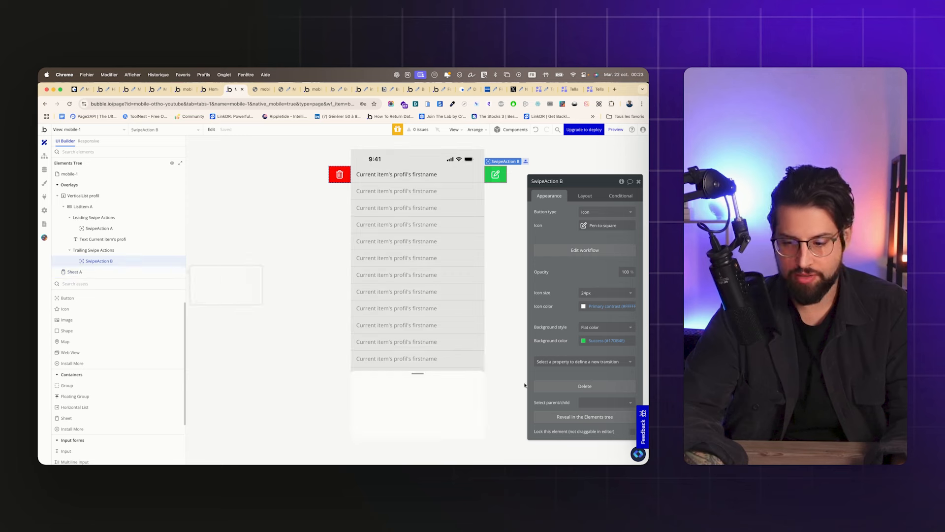
pyautogui.click(605, 239)
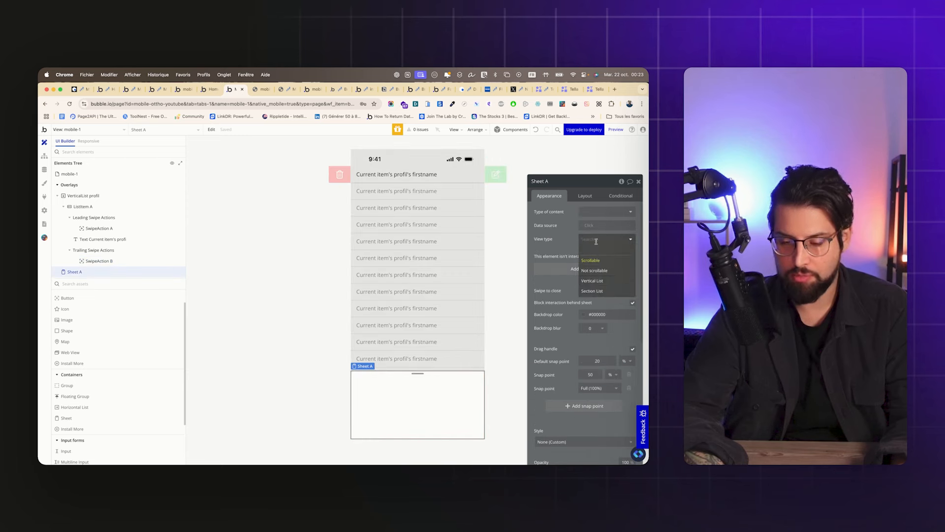
pyautogui.click(591, 260)
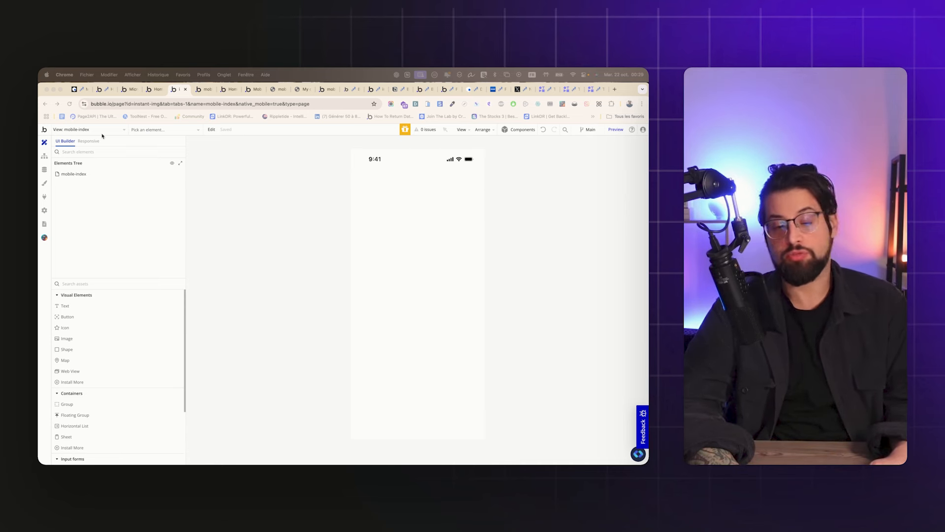
# Place a Web View element on the mobile-index view.
pyautogui.click(101, 131)
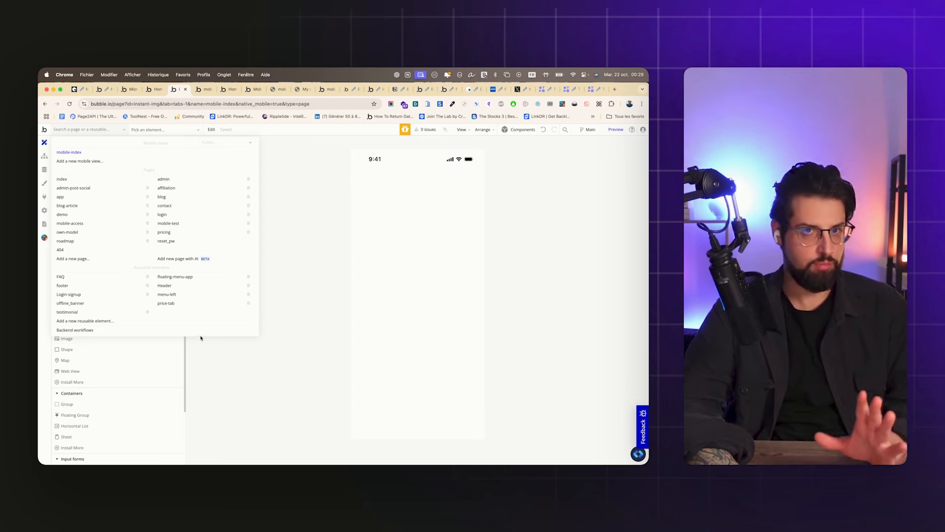
pyautogui.click(250, 397)
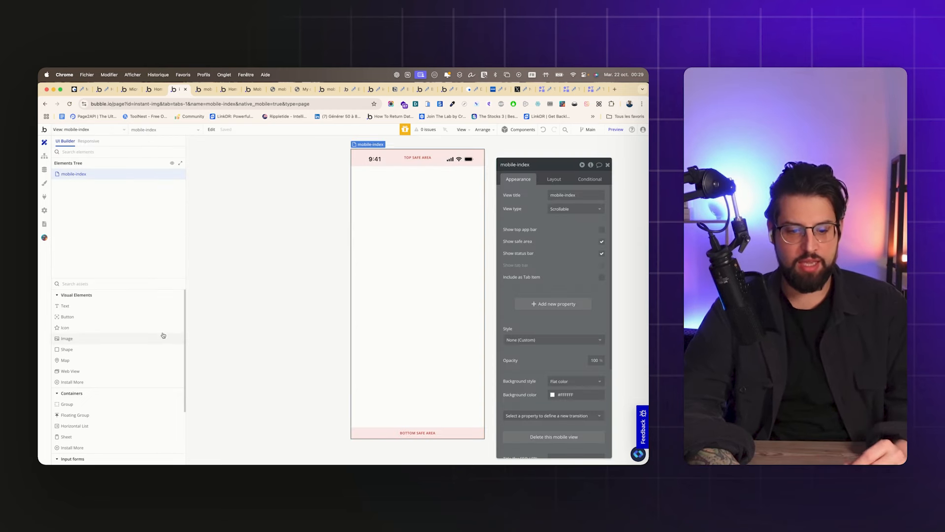
pyautogui.click(77, 373)
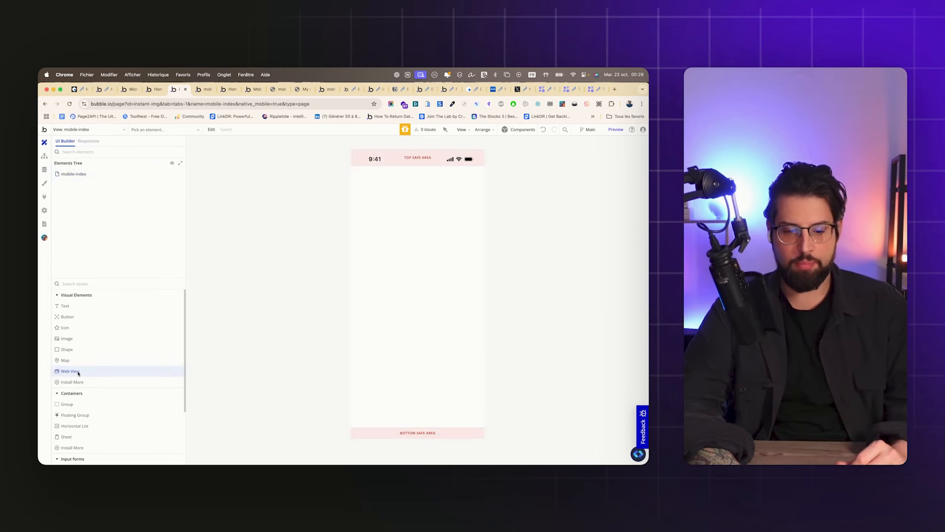
pyautogui.click(392, 239)
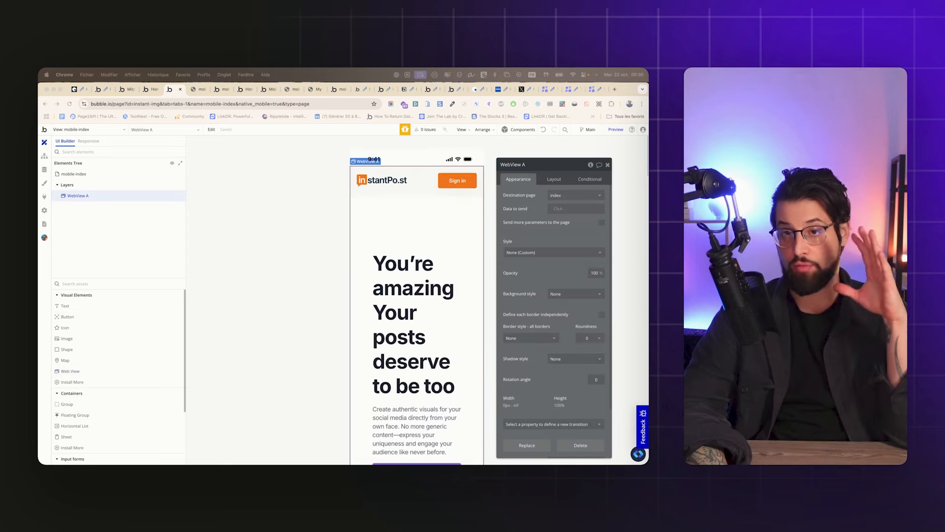
pyautogui.click(394, 262)
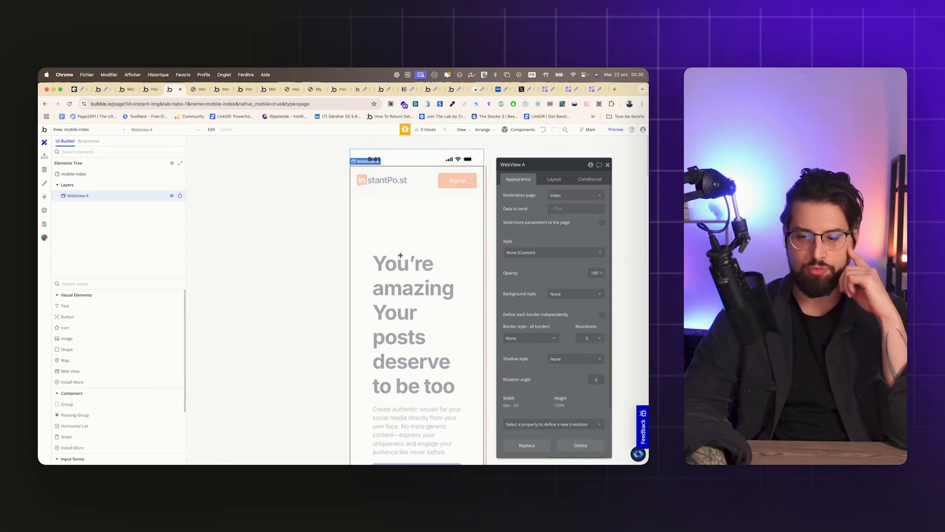
# Set the Web View's destination page to app.
pyautogui.click(565, 195)
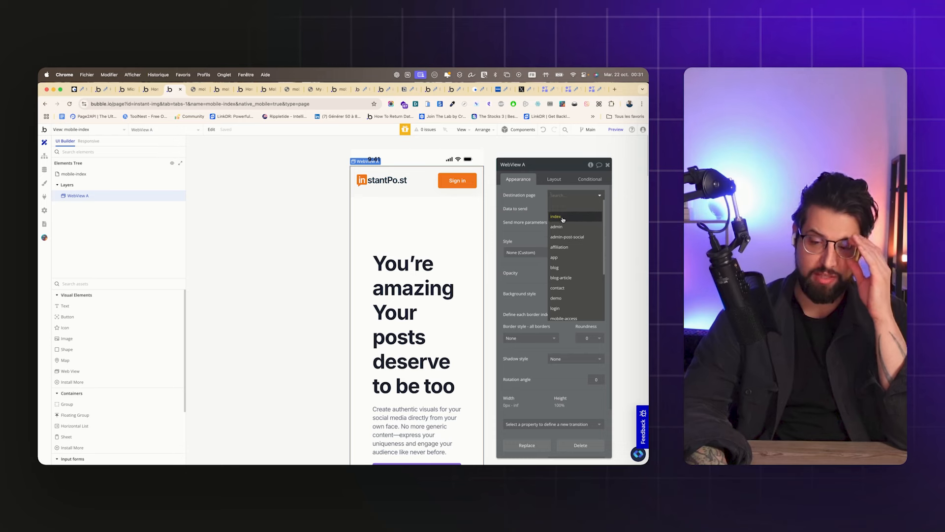
pyautogui.scroll(-3, 467, 253)
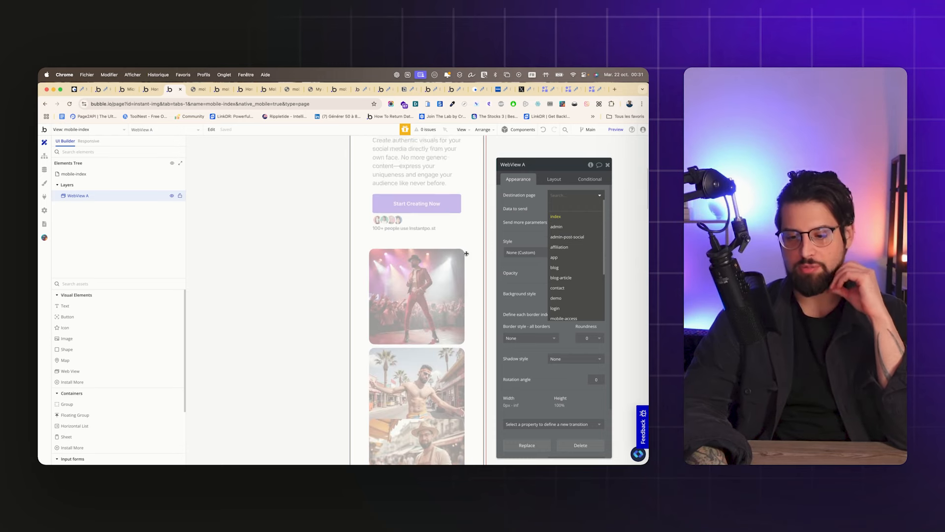
pyautogui.click(554, 257)
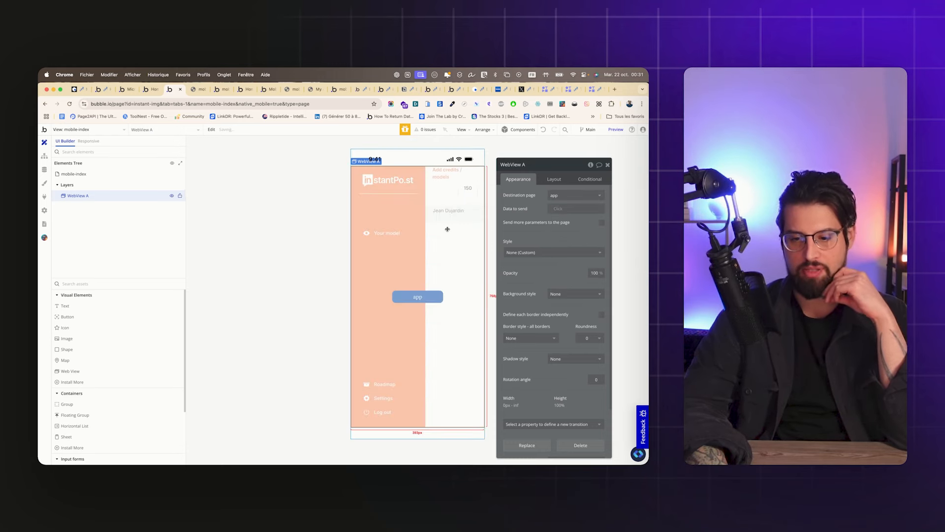